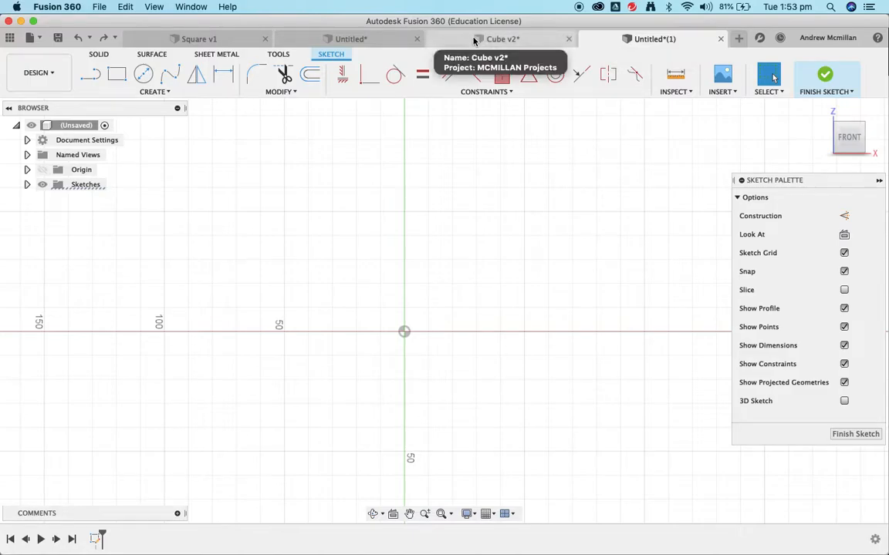
# In the untitled sketch, draw a square from the origin up and to the right
pyautogui.click(494, 38)
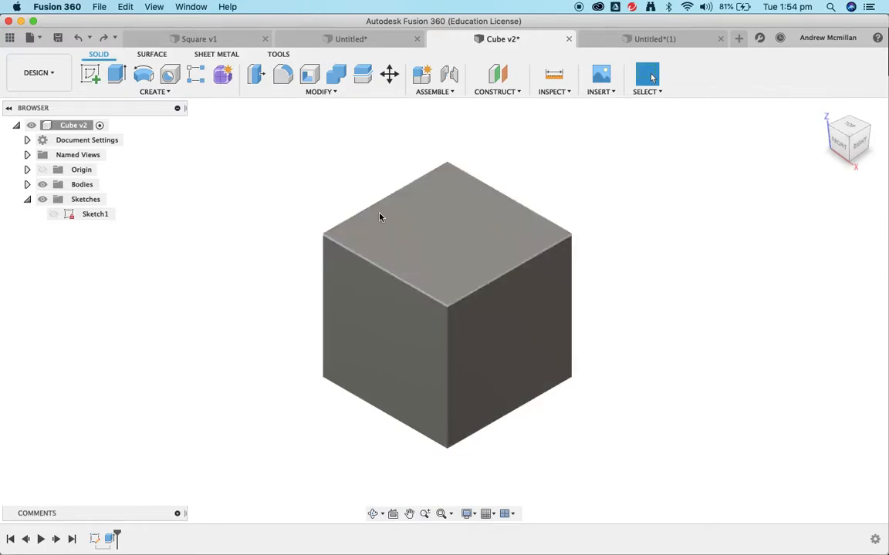
pyautogui.click(631, 40)
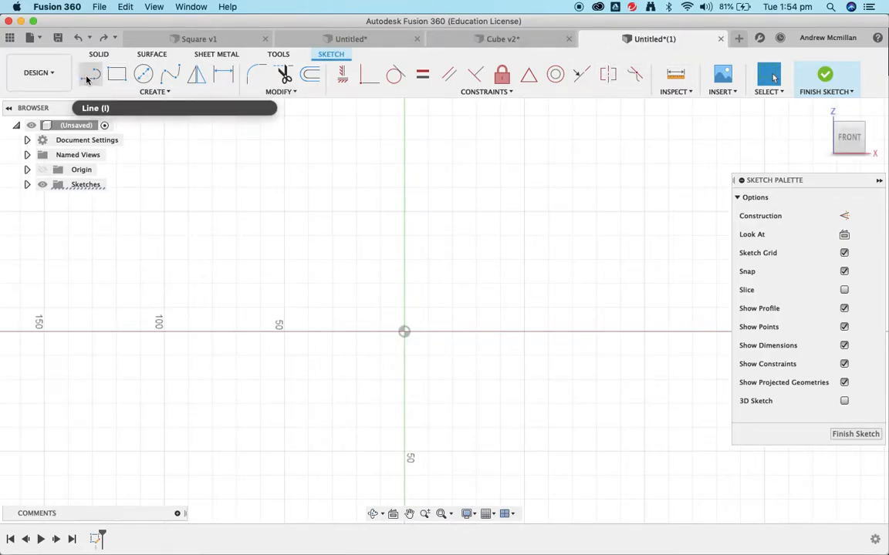
pyautogui.click(117, 74)
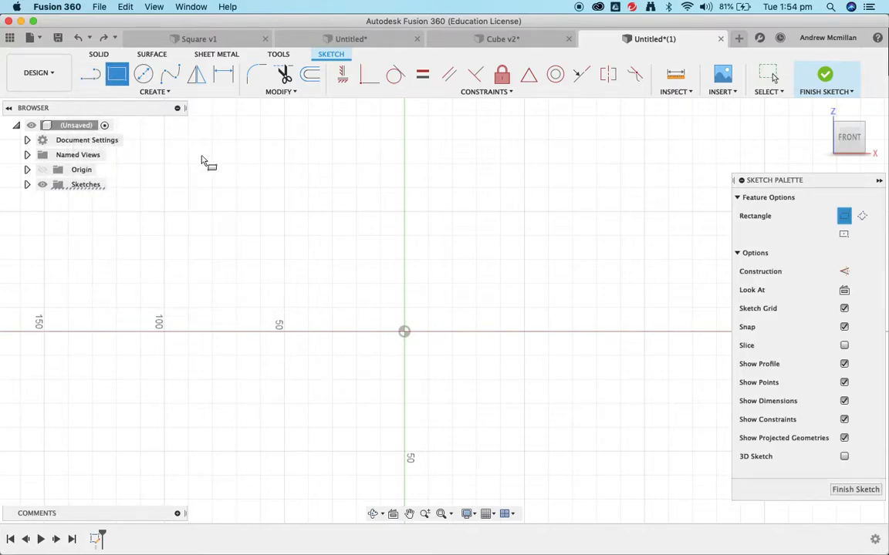
pyautogui.click(405, 332)
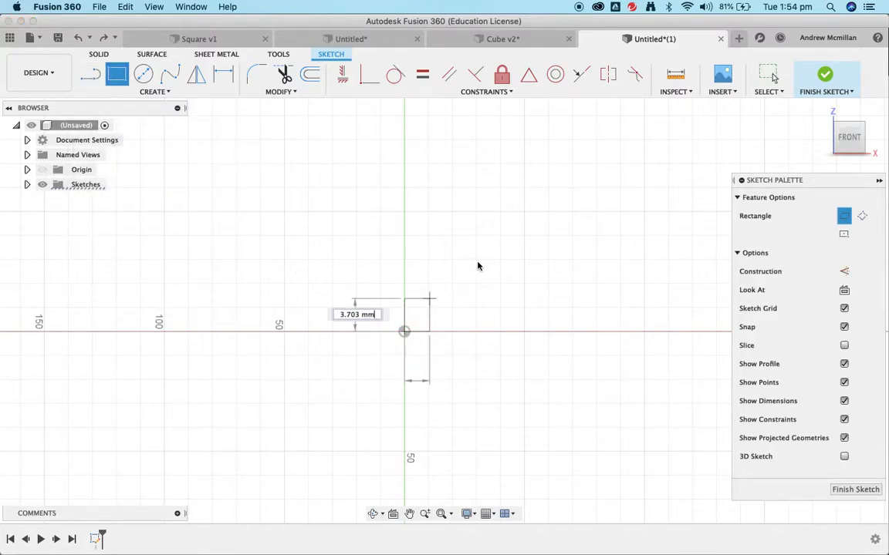
pyautogui.click(524, 212)
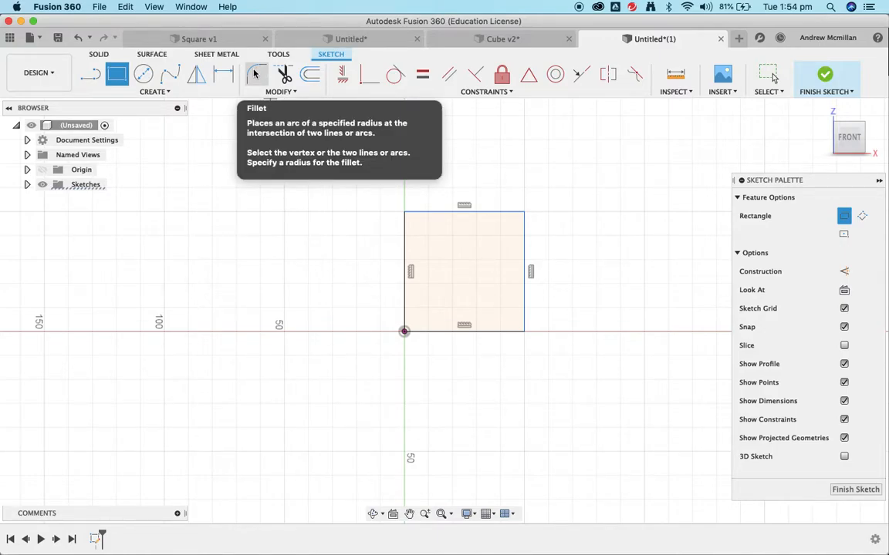
# Round the square's top-left corner with a 5 mm sketch fillet (R5.00)
pyautogui.click(255, 73)
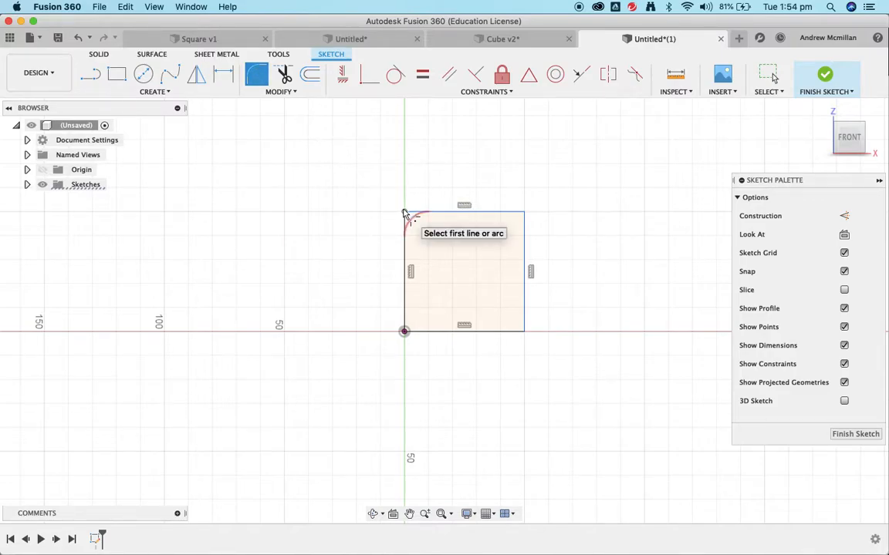
pyautogui.click(404, 213)
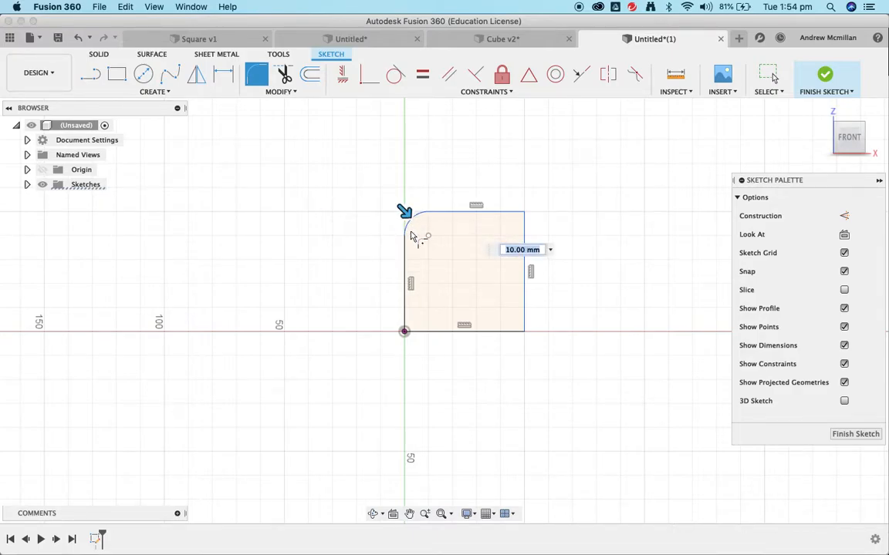
pyautogui.click(509, 250)
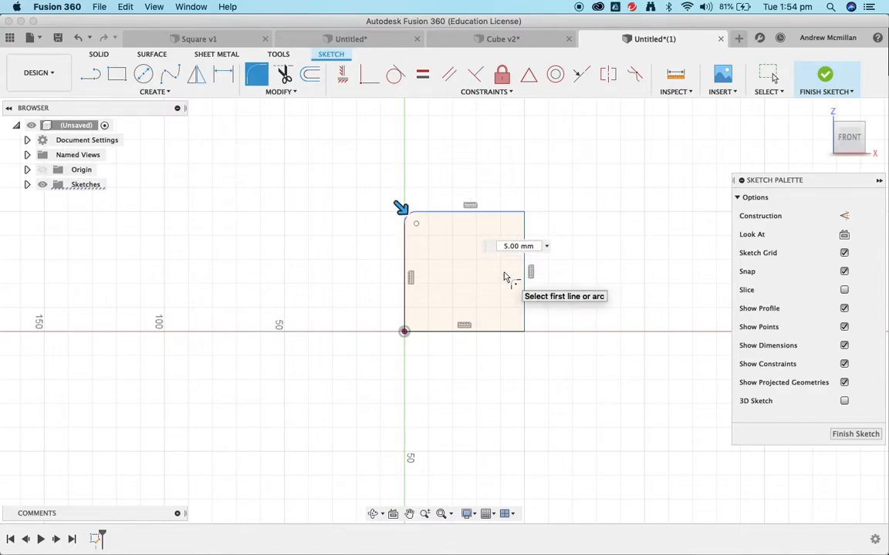
pyautogui.press('Return')
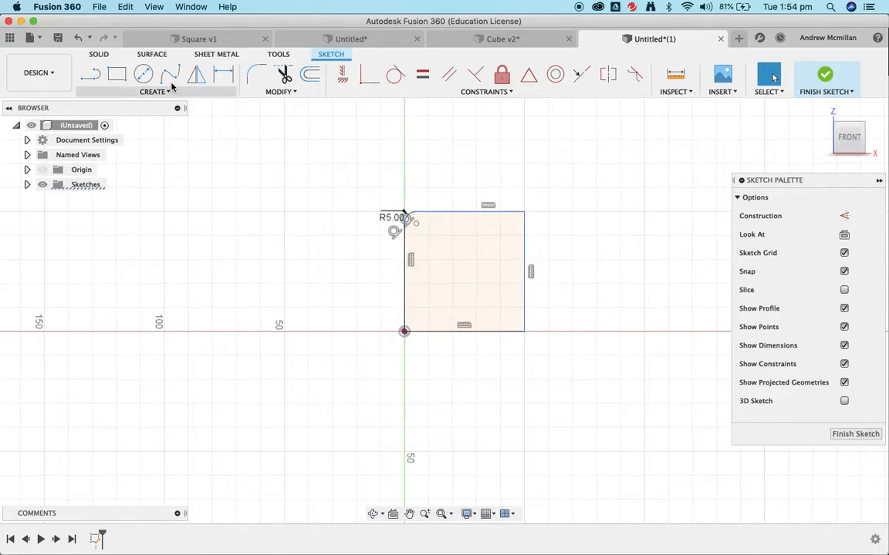
# Fillet the top-right corner between the top and right edges at 25 mm (R25.00)
pyautogui.click(256, 74)
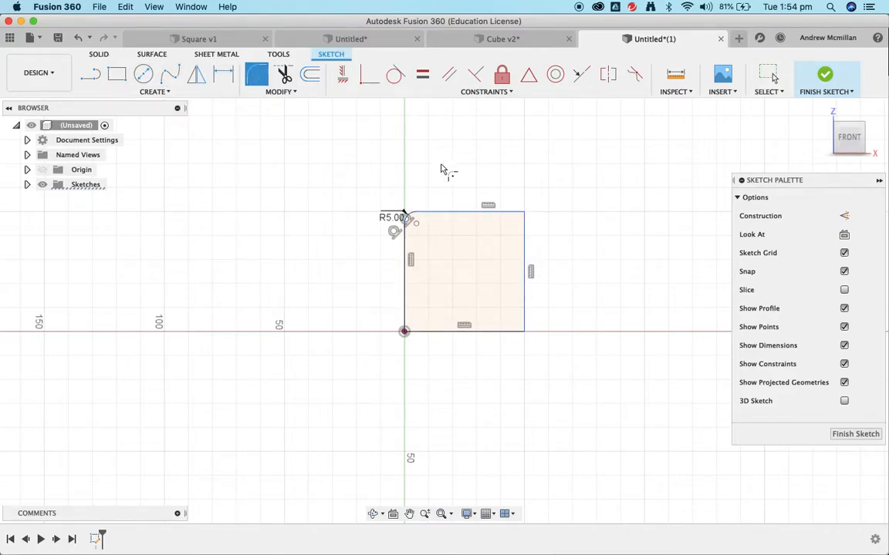
pyautogui.click(474, 217)
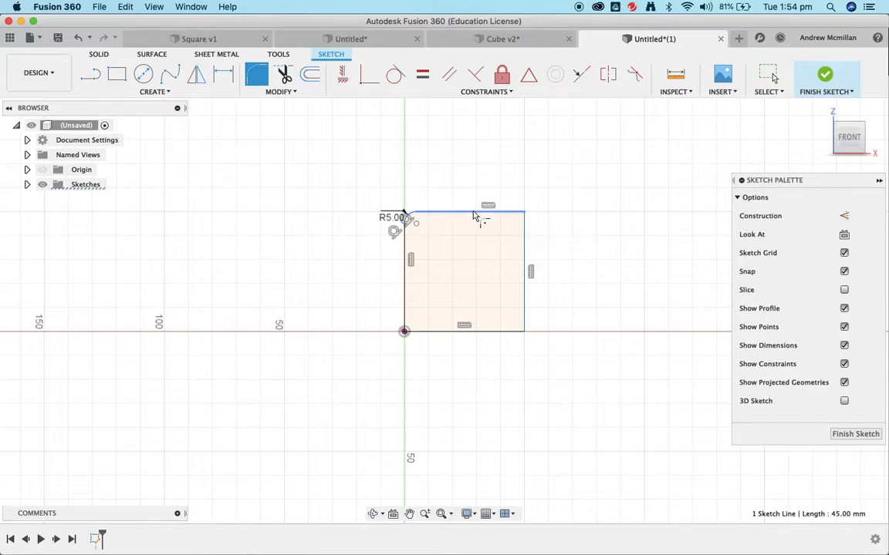
pyautogui.click(525, 255)
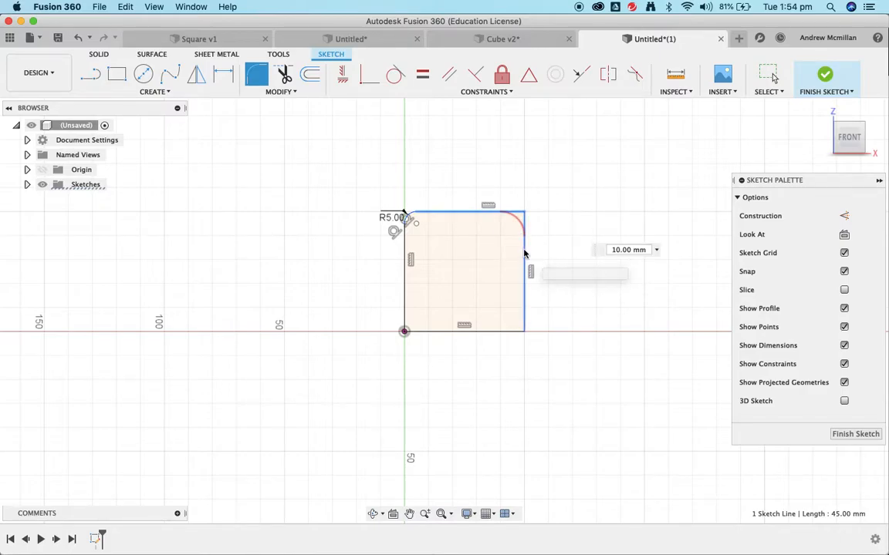
pyautogui.moveTo(524, 214); pyautogui.dragTo(472, 281)
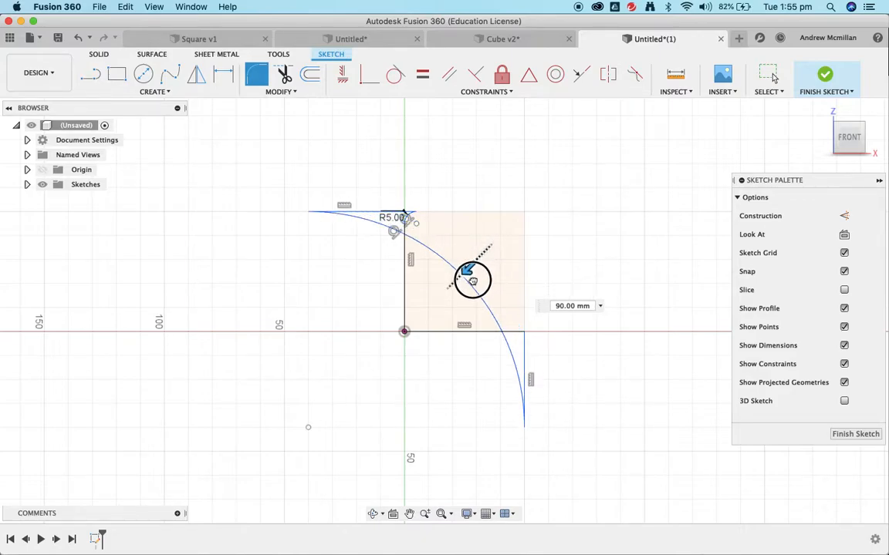
pyautogui.moveTo(472, 281)
pyautogui.mouseDown()
pyautogui.moveTo(471, 273)
pyautogui.moveTo(475, 279)
pyautogui.mouseUp()
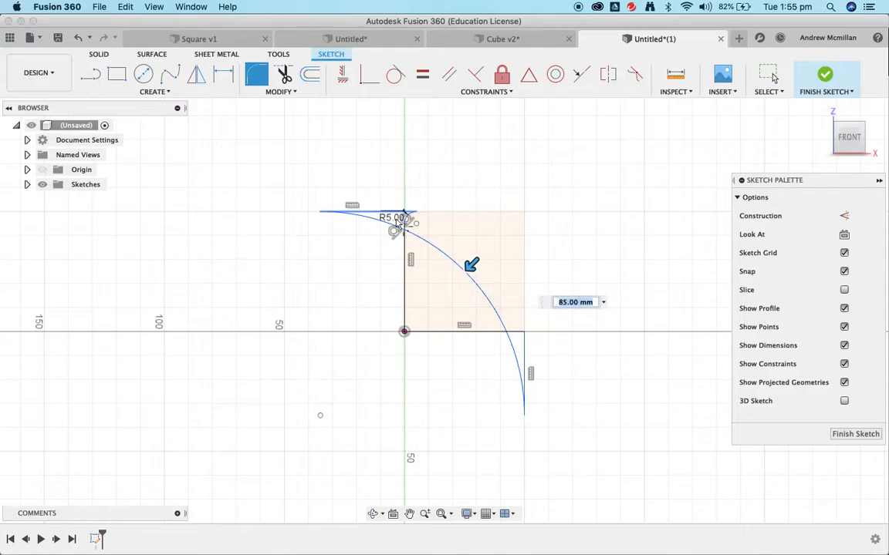
pyautogui.moveTo(472, 267); pyautogui.dragTo(507, 223)
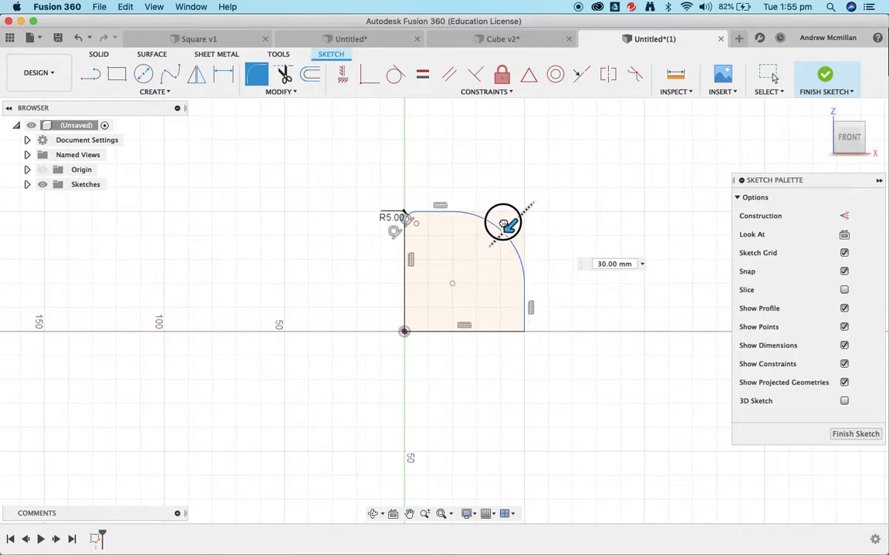
pyautogui.moveTo(510, 225); pyautogui.dragTo(511, 223)
pyautogui.press('Return')
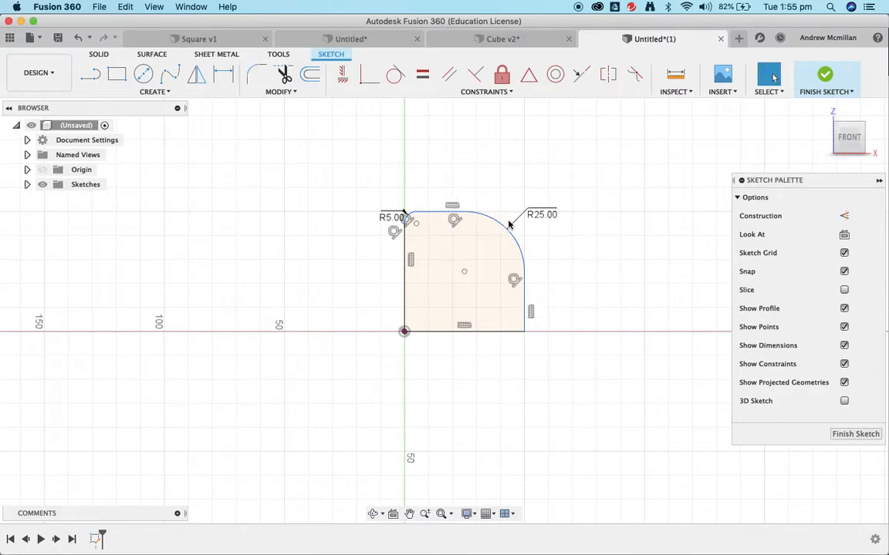
# From the home view, extrude the rounded square profile 5 mm into a solid plate
pyautogui.click(823, 113)
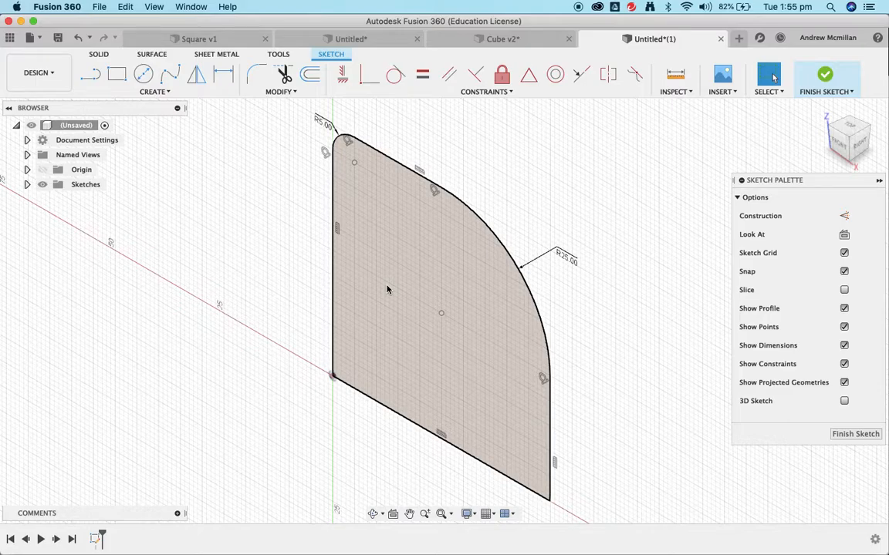
pyautogui.press('q')
pyautogui.click(421, 290)
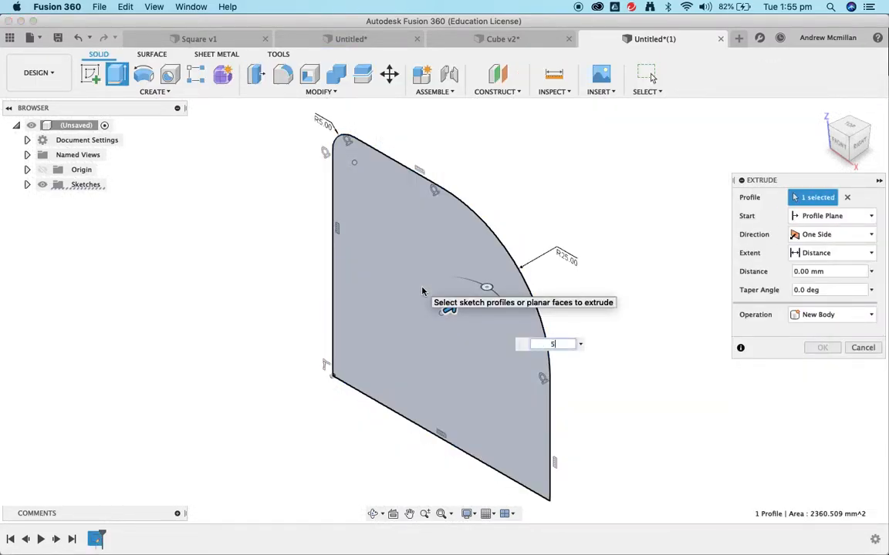
pyautogui.write('5')
pyautogui.press('Return')
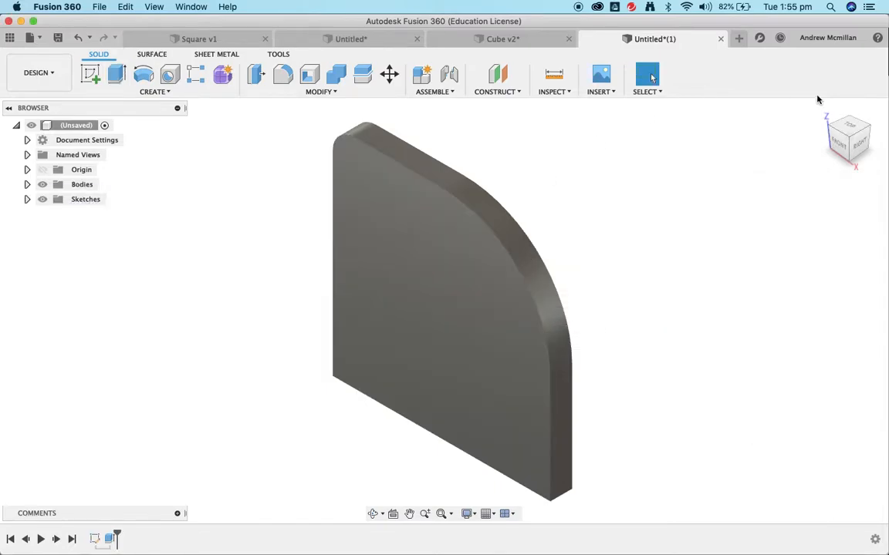
# Orbit the plate side-on, deny the accessibility request, and switch to the Cube v2 design
pyautogui.moveTo(845, 135)
pyautogui.keyDown('shift'); pyautogui.mouseDown(button='middle')
pyautogui.moveTo(808, 114)
pyautogui.moveTo(678, 129)
pyautogui.moveTo(617, 155)
pyautogui.moveTo(555, 237)
pyautogui.moveTo(522, 258)
pyautogui.mouseUp(button='middle'); pyautogui.keyUp('shift')
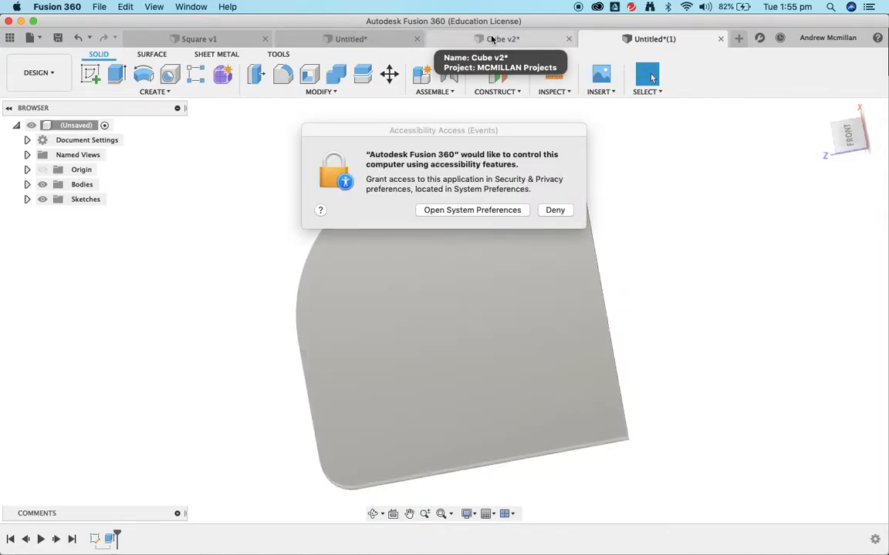
pyautogui.click(553, 210)
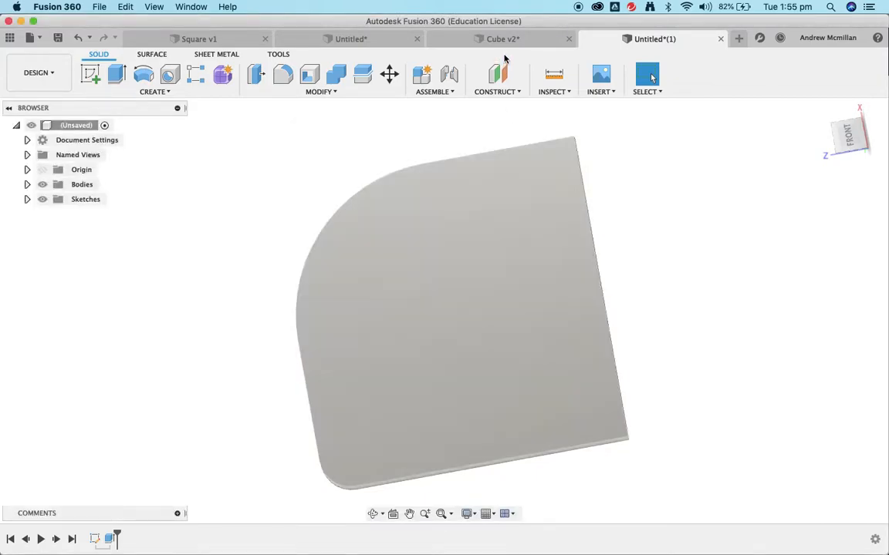
pyautogui.click(506, 38)
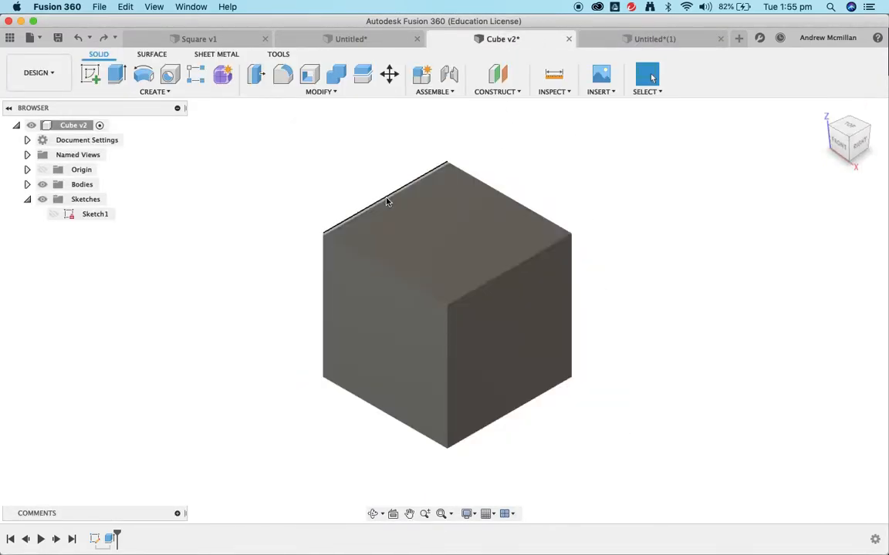
# Round the cube's top-left edge with a 30 mm fillet
pyautogui.click(283, 77)
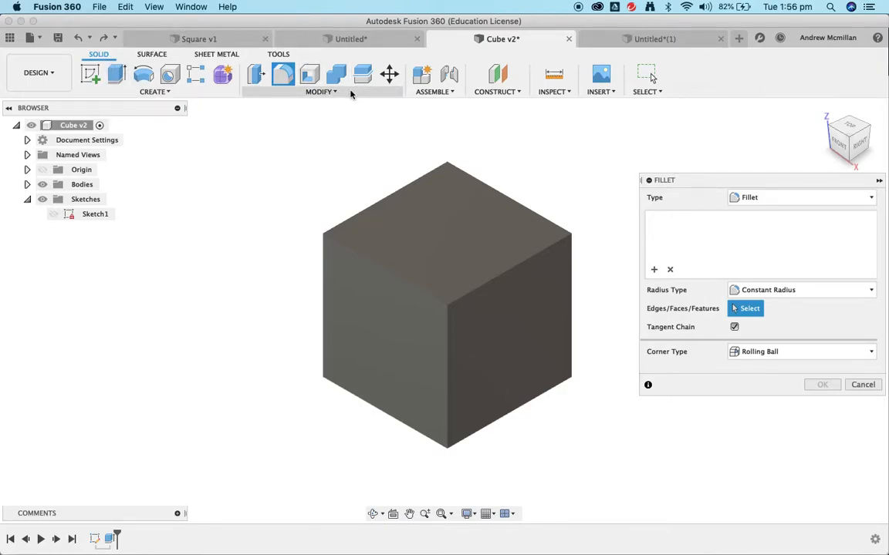
pyautogui.click(368, 263)
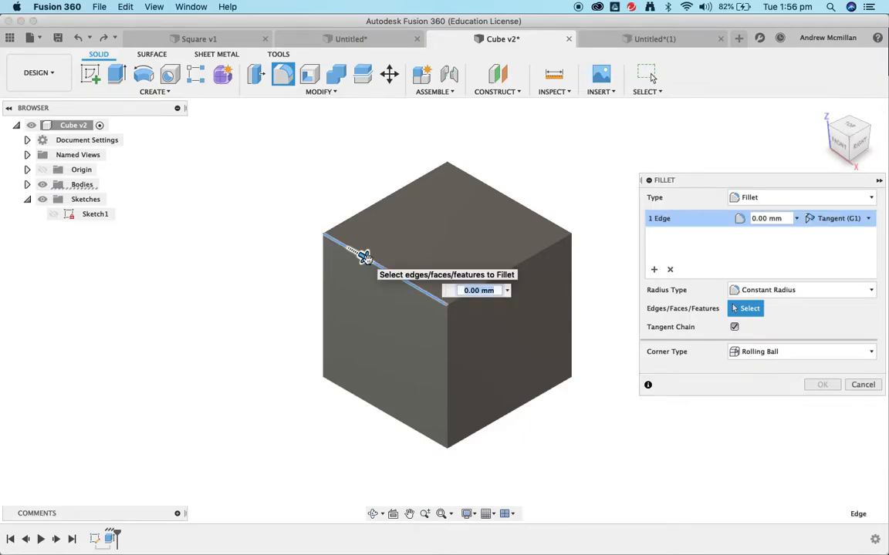
pyautogui.moveTo(361, 255); pyautogui.dragTo(384, 270)
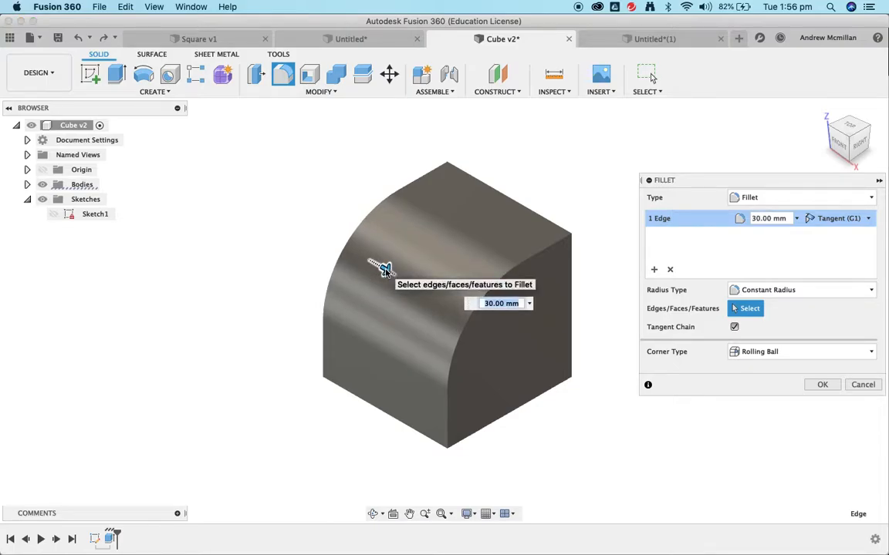
pyautogui.press('Return')
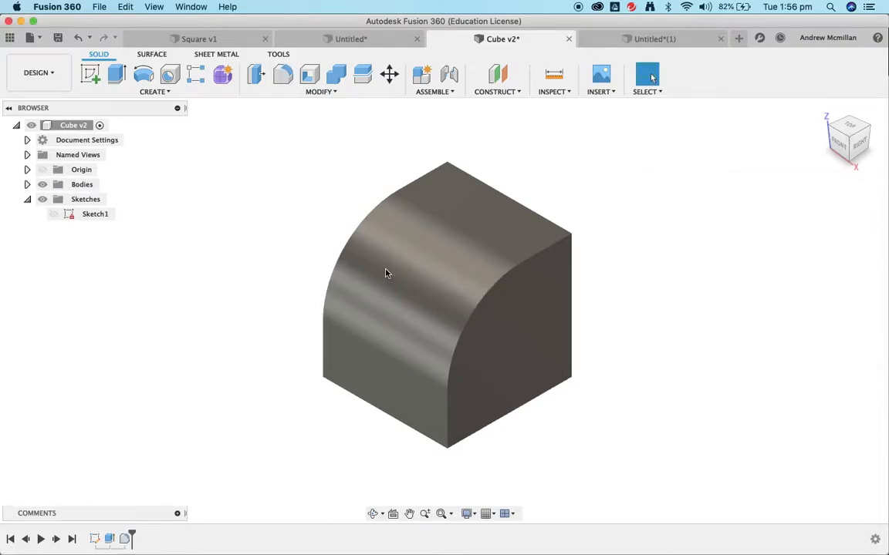
# Add a second fillet of about 17.5 mm on the cube's curved edge chain
pyautogui.click(289, 80)
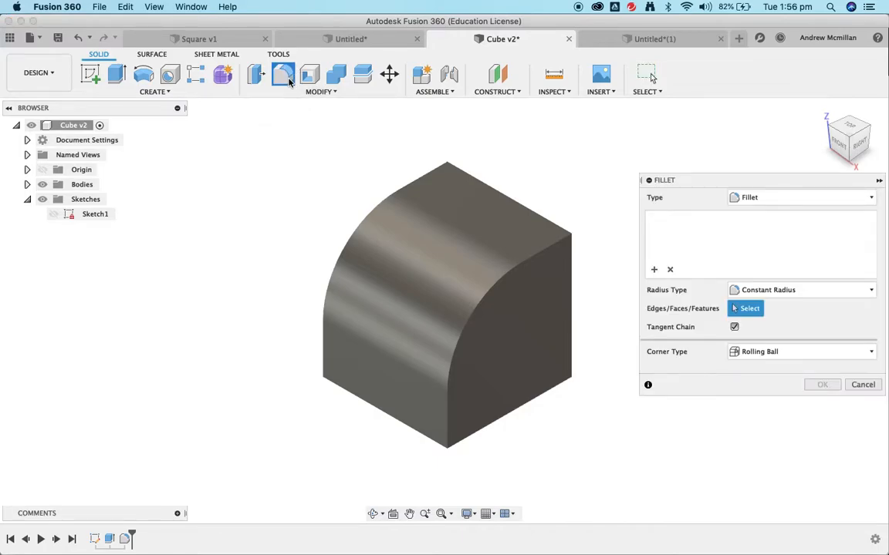
pyautogui.click(482, 306)
pyautogui.moveTo(478, 303)
pyautogui.mouseDown()
pyautogui.moveTo(455, 307)
pyautogui.moveTo(472, 317)
pyautogui.moveTo(452, 279)
pyautogui.moveTo(462, 353)
pyautogui.moveTo(476, 313)
pyautogui.moveTo(469, 299)
pyautogui.moveTo(481, 323)
pyautogui.moveTo(474, 305)
pyautogui.mouseUp()
pyautogui.press('Return')
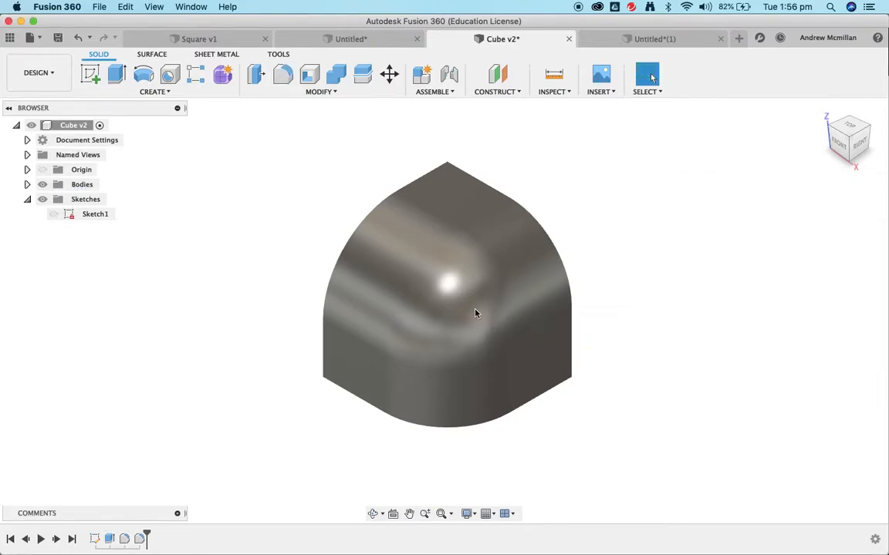
# Preview a third fillet on the upper-left, right and bottom edge chains, radius pushed to 35 mm
pyautogui.click(289, 75)
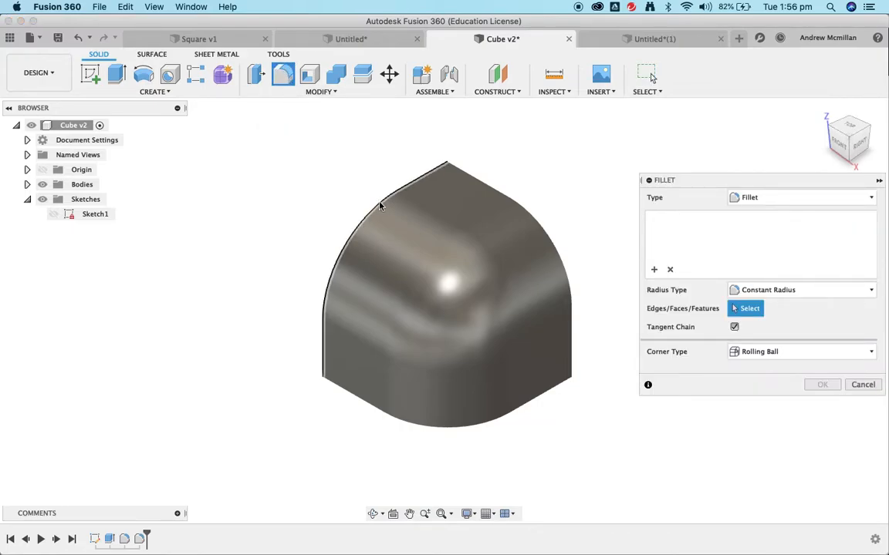
pyautogui.click(432, 177)
pyautogui.click(498, 193)
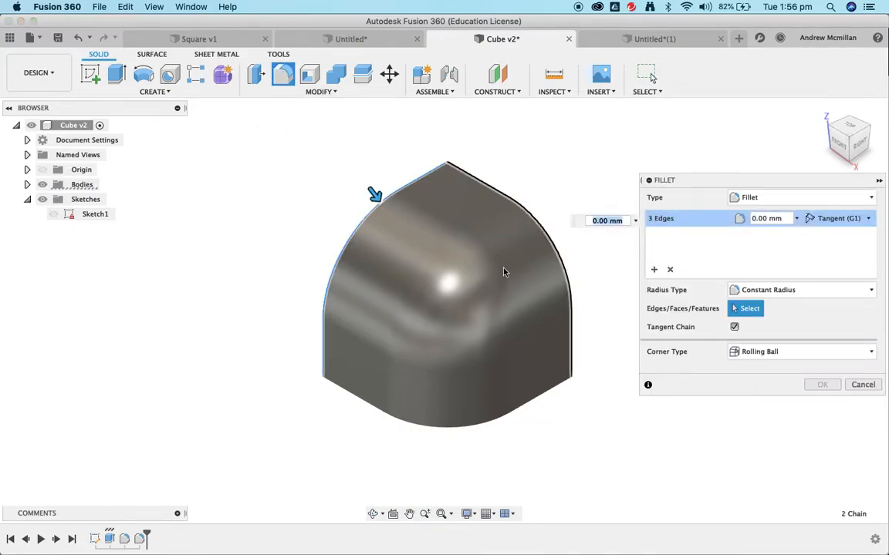
pyautogui.click(527, 410)
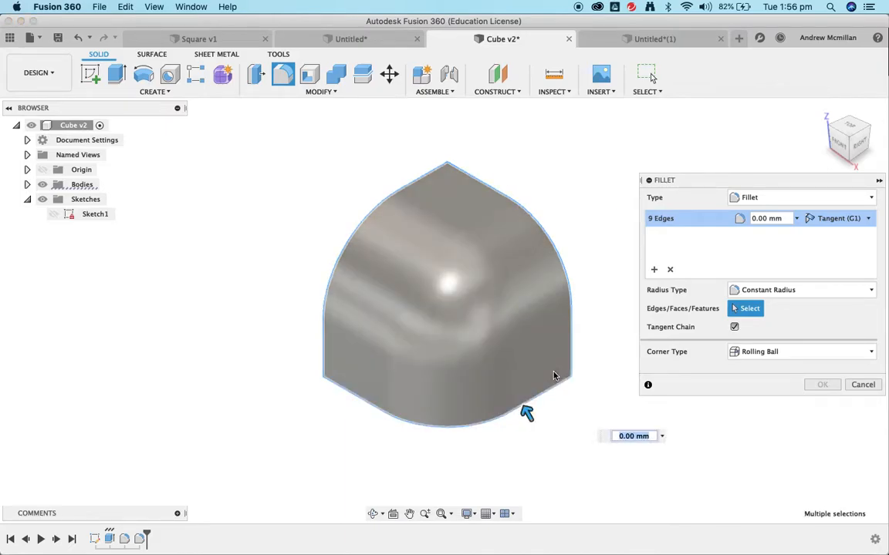
pyautogui.moveTo(525, 409); pyautogui.dragTo(501, 371)
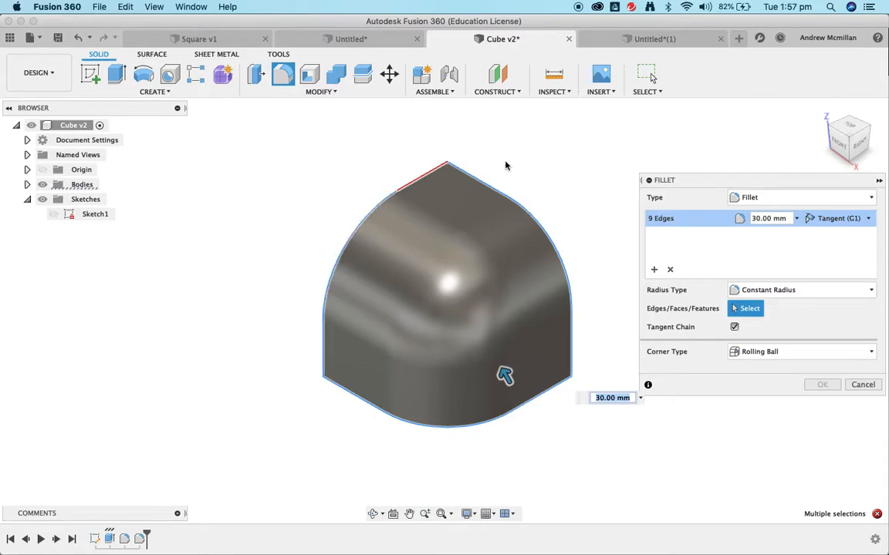
pyautogui.moveTo(505, 376)
pyautogui.mouseDown()
pyautogui.moveTo(476, 327)
pyautogui.moveTo(501, 368)
pyautogui.mouseUp()
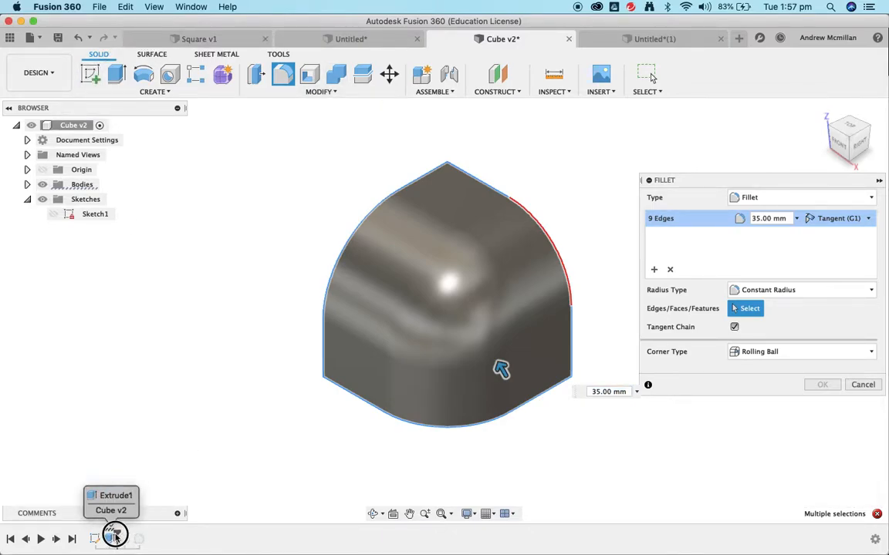
# Roll the timeline back to just after Extrude1 to show the cube without fillets
pyautogui.click(114, 534)
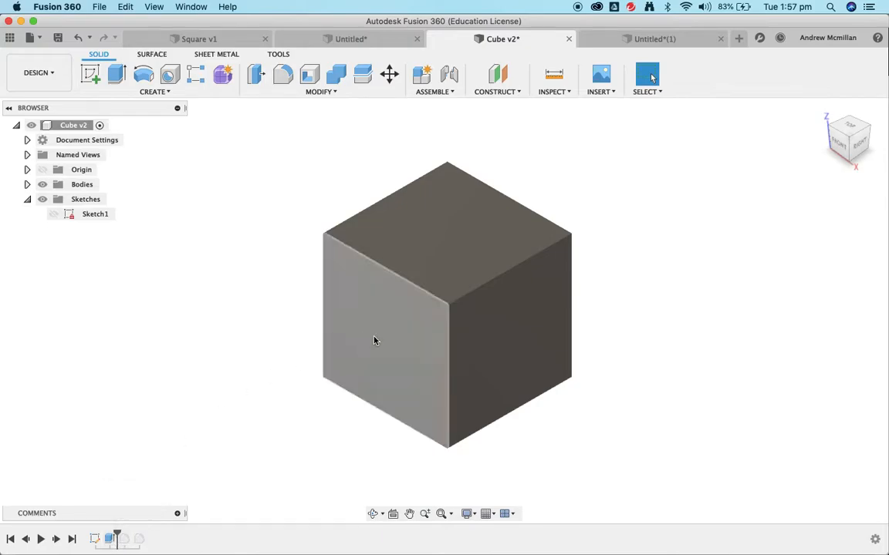